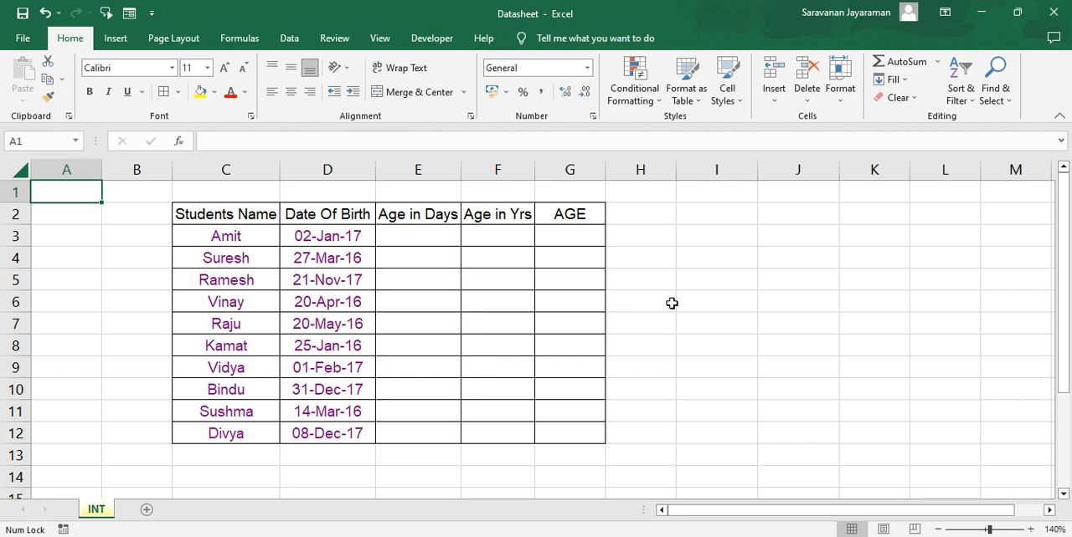
drag(672, 303, 495, 282)
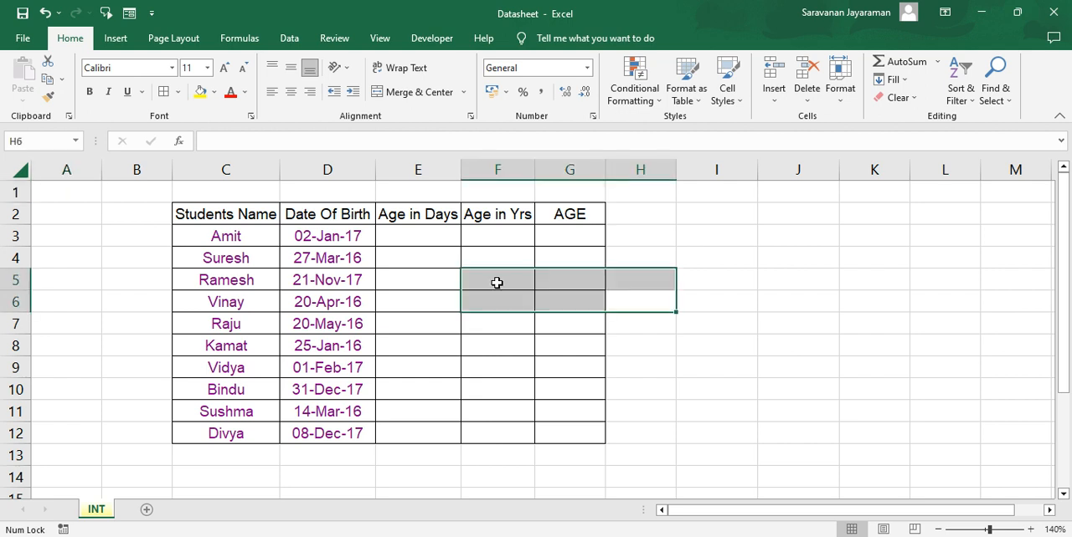
click(163, 198)
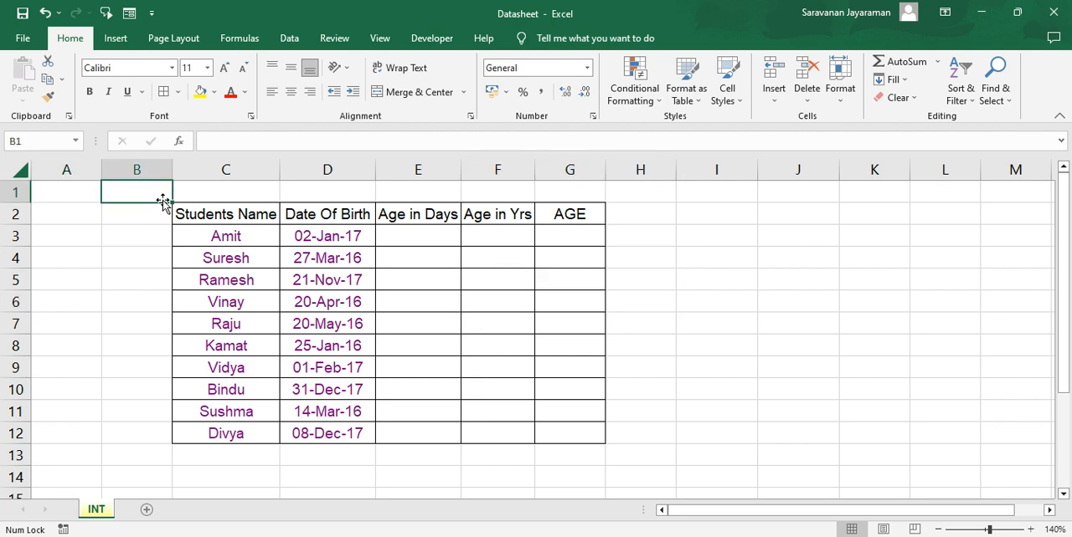
key(Left)
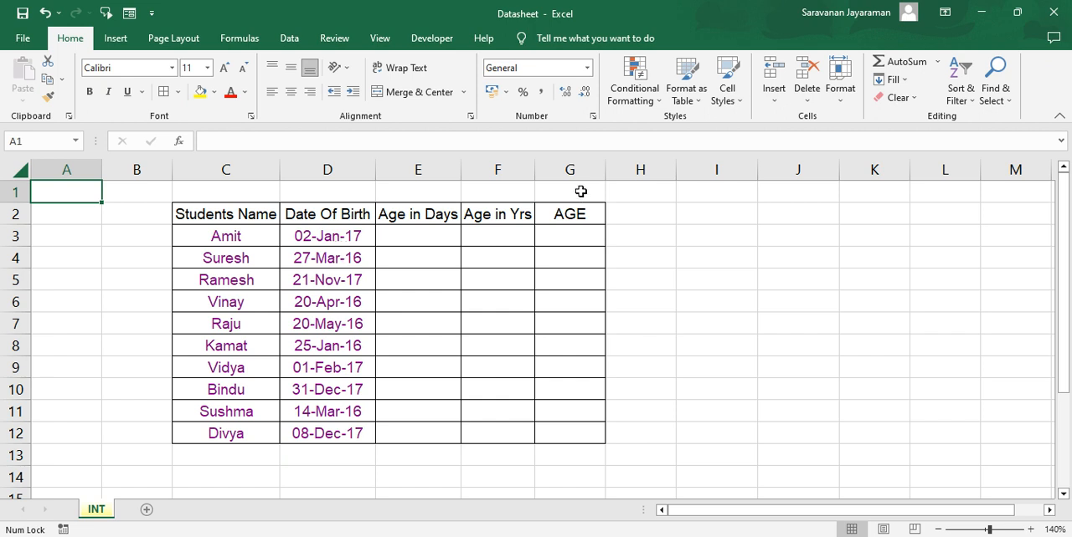
Calculate the first student's age in days in E3 with =TODAY()-D3 and fill the formula down through E12.
click(430, 238)
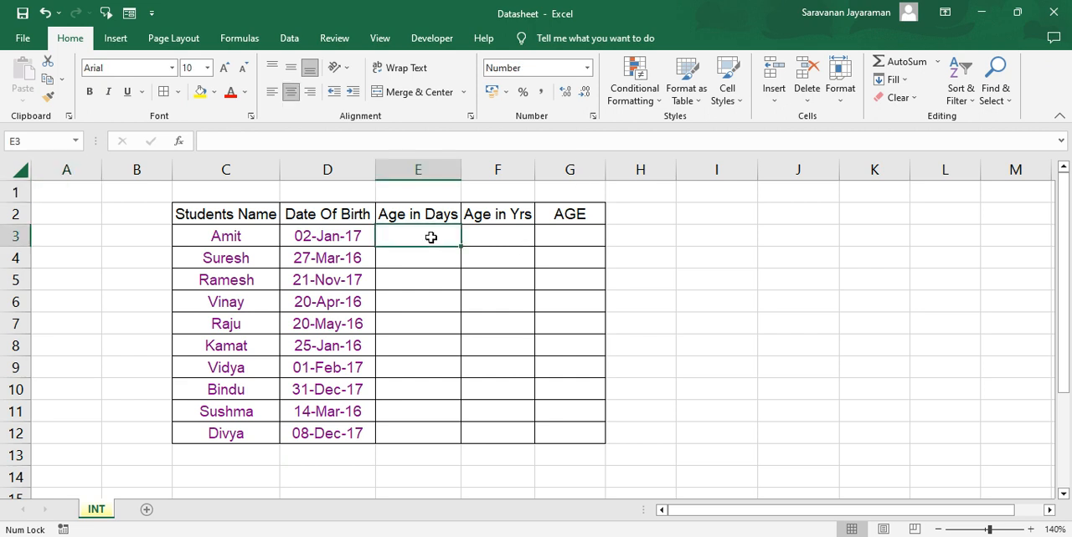
text(=)
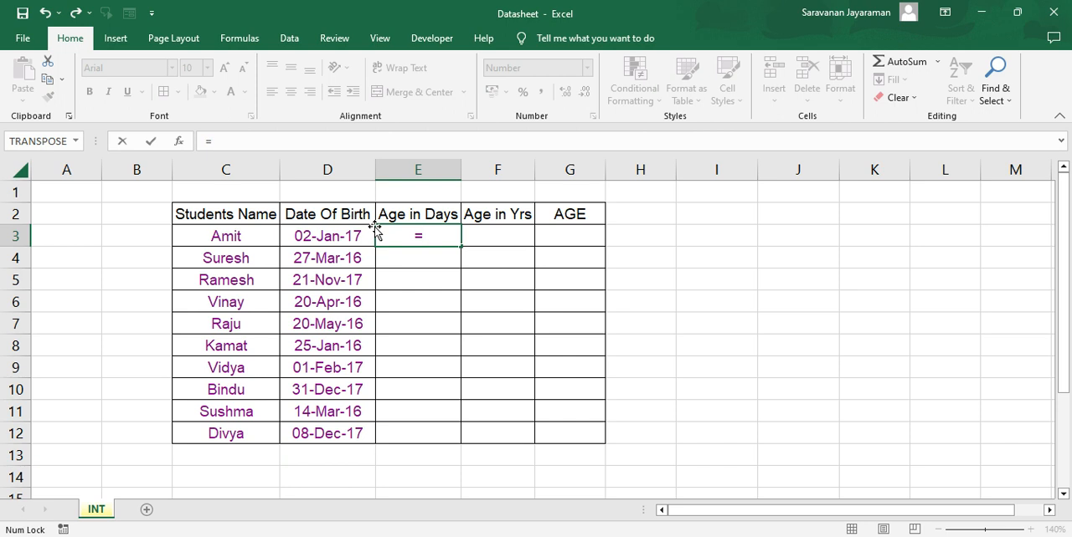
text(to)
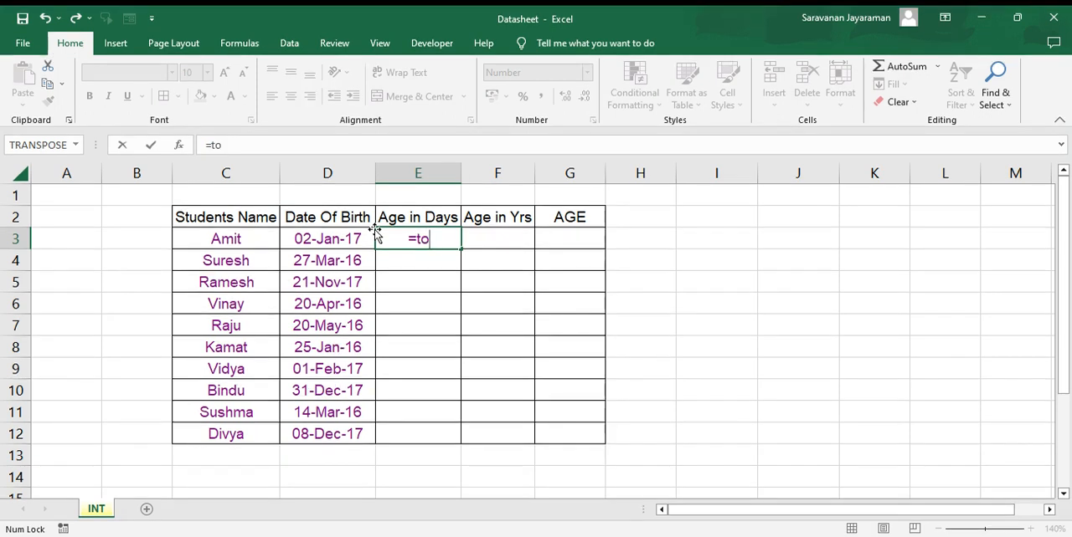
key(Tab)
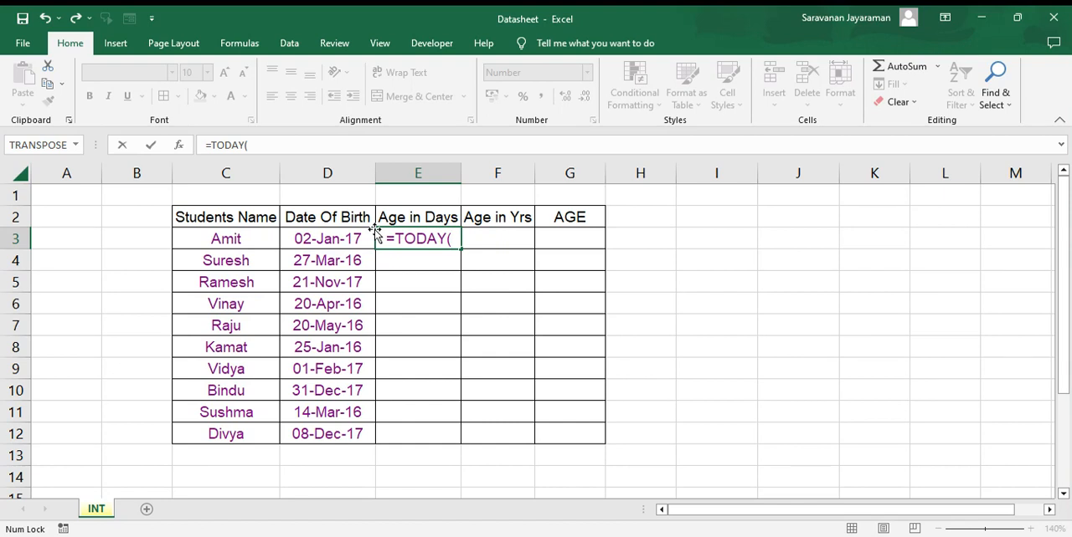
text()-)
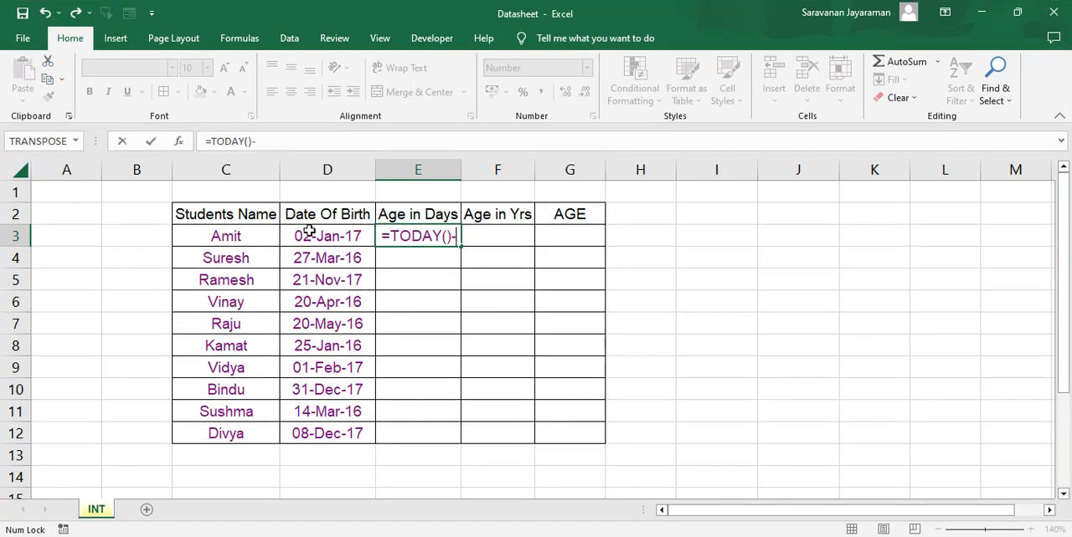
click(318, 237)
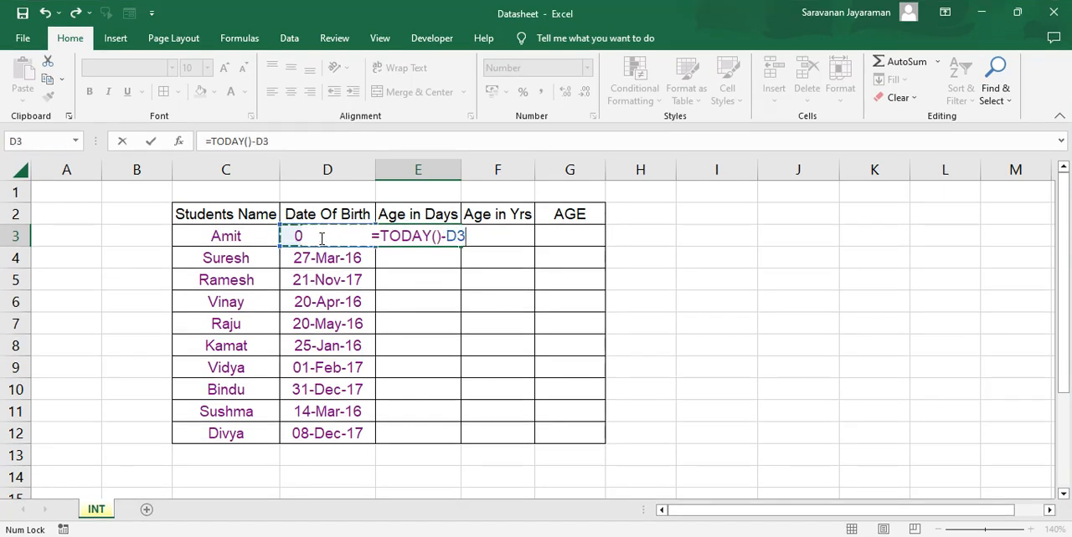
key(Return)
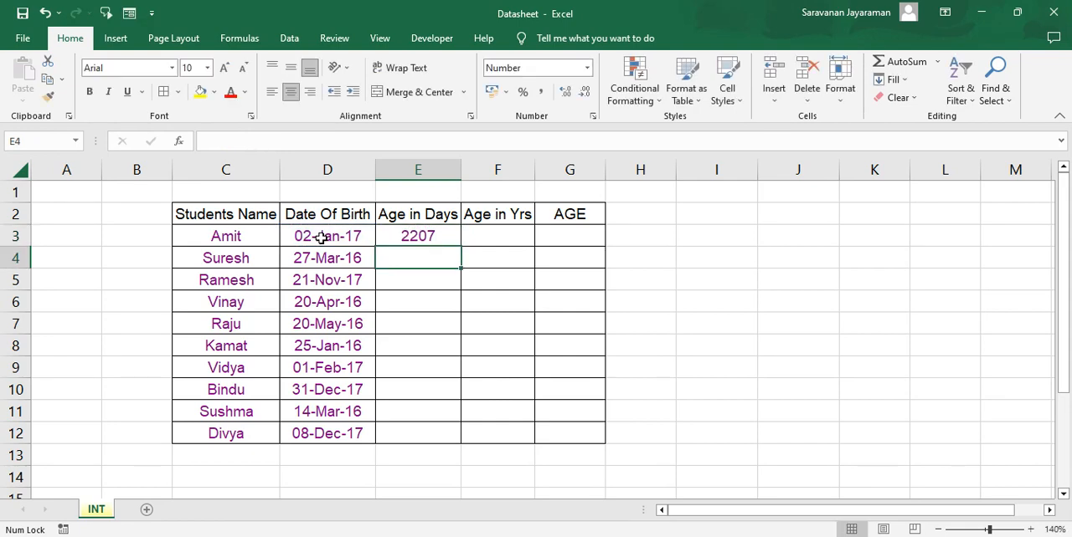
click(403, 237)
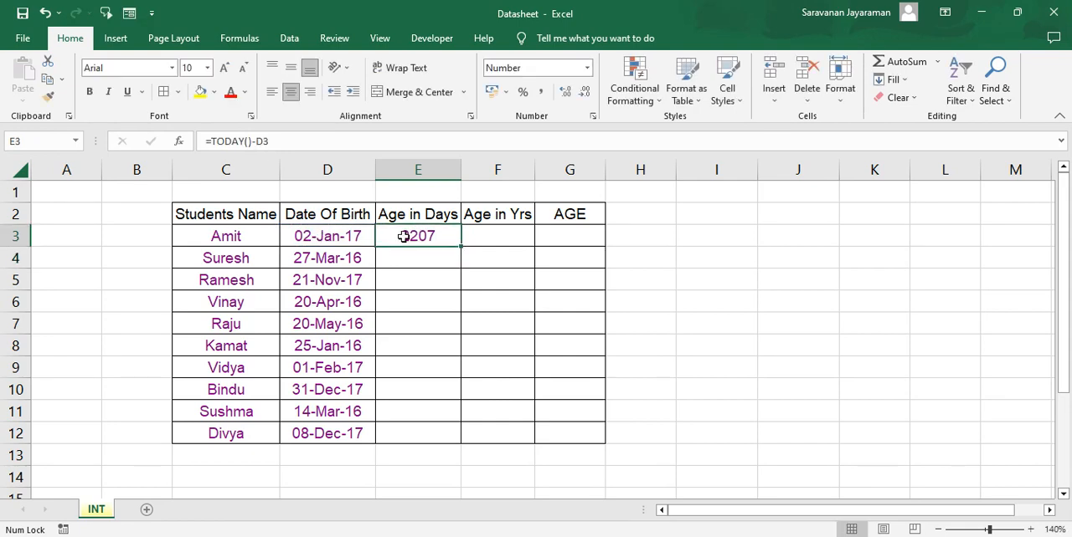
double_click(463, 247)
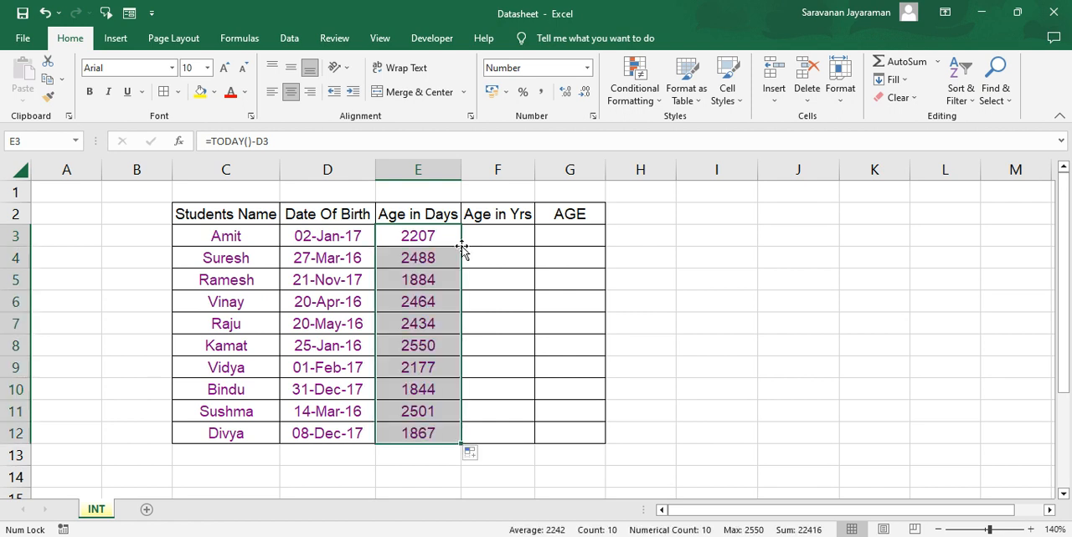
click(462, 246)
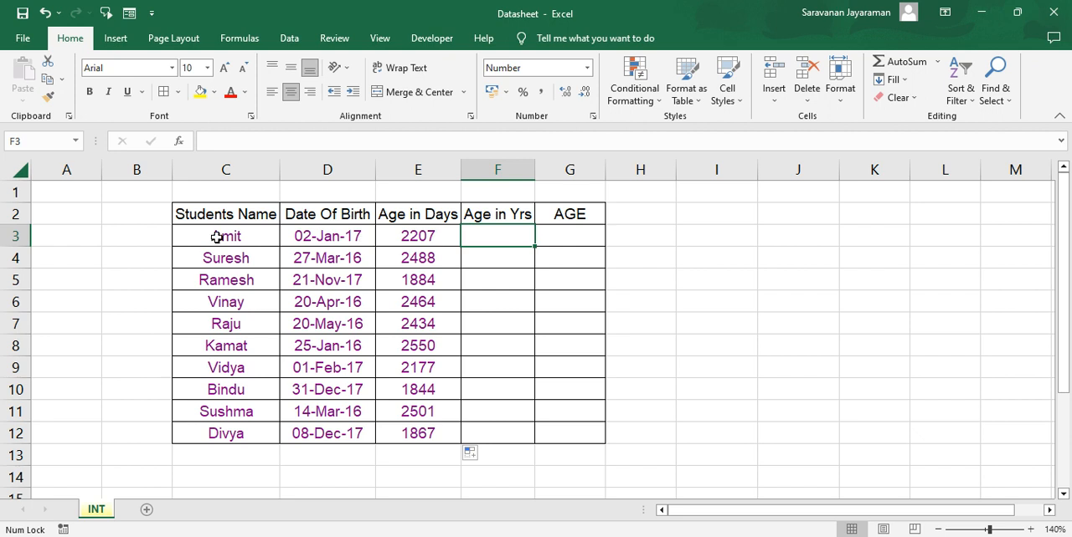
click(244, 235)
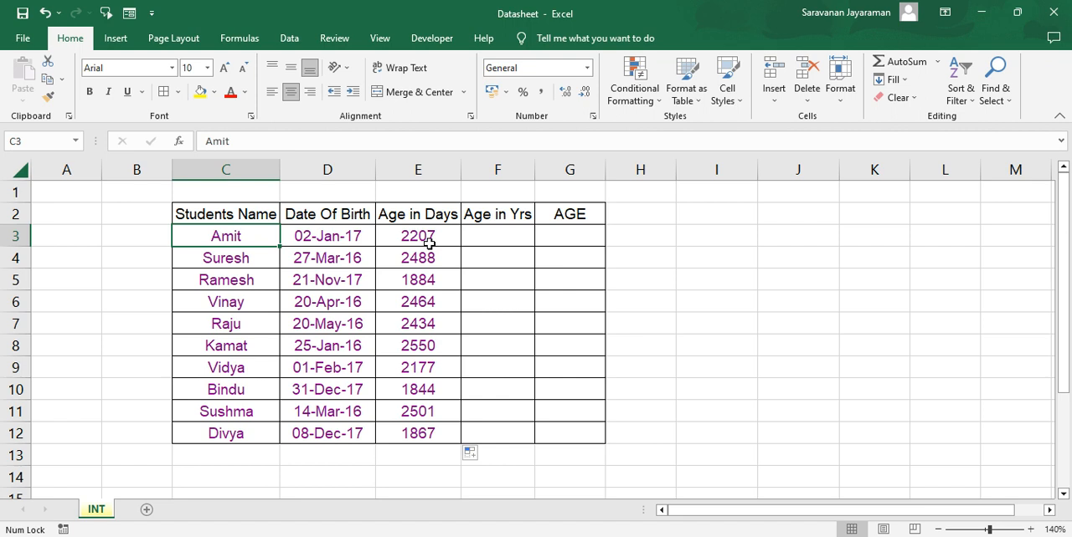
Convert the age to years in F3 with =E3/365.25 and fill the formula down through F12.
click(495, 237)
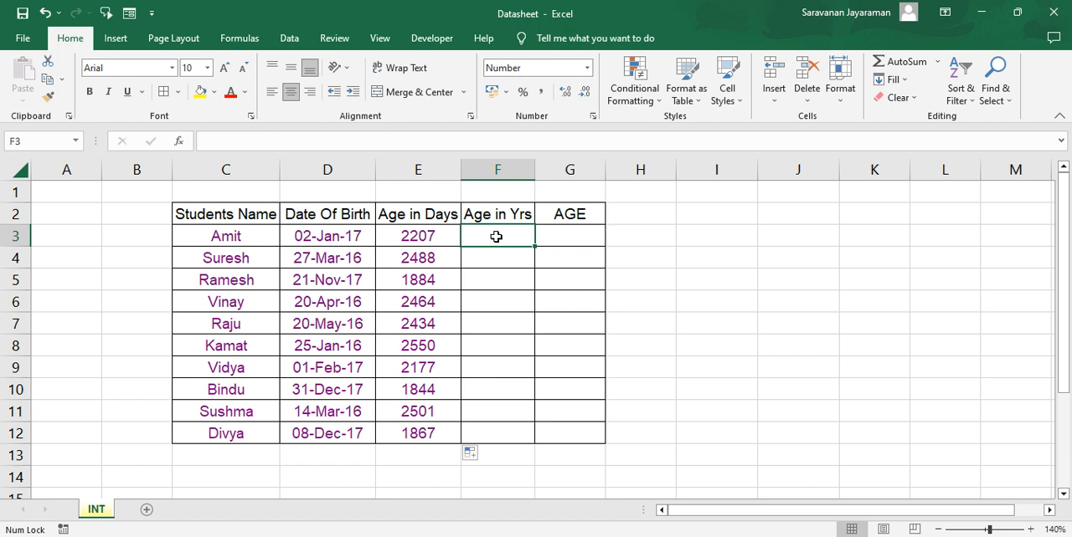
text(=)
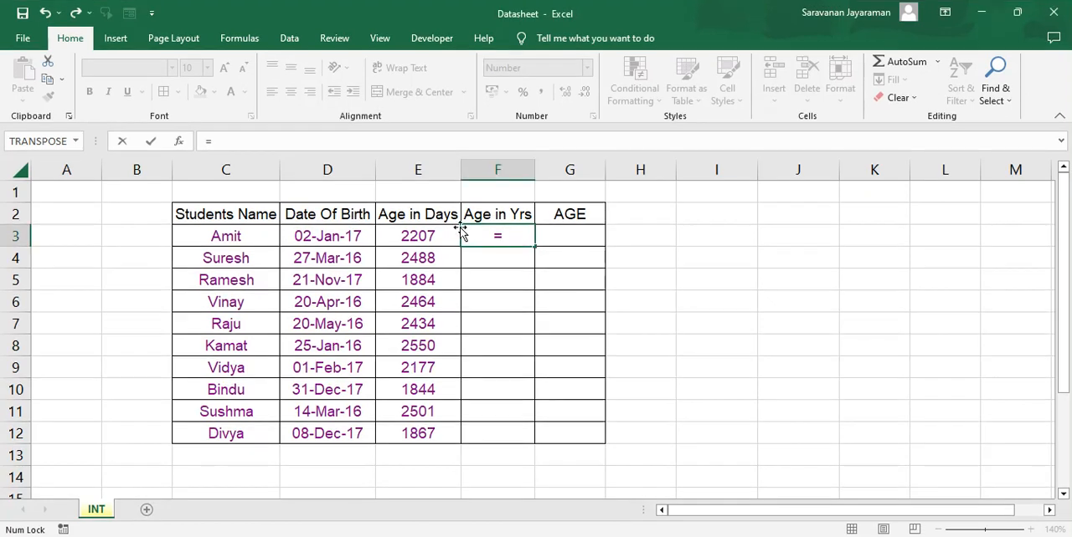
click(428, 235)
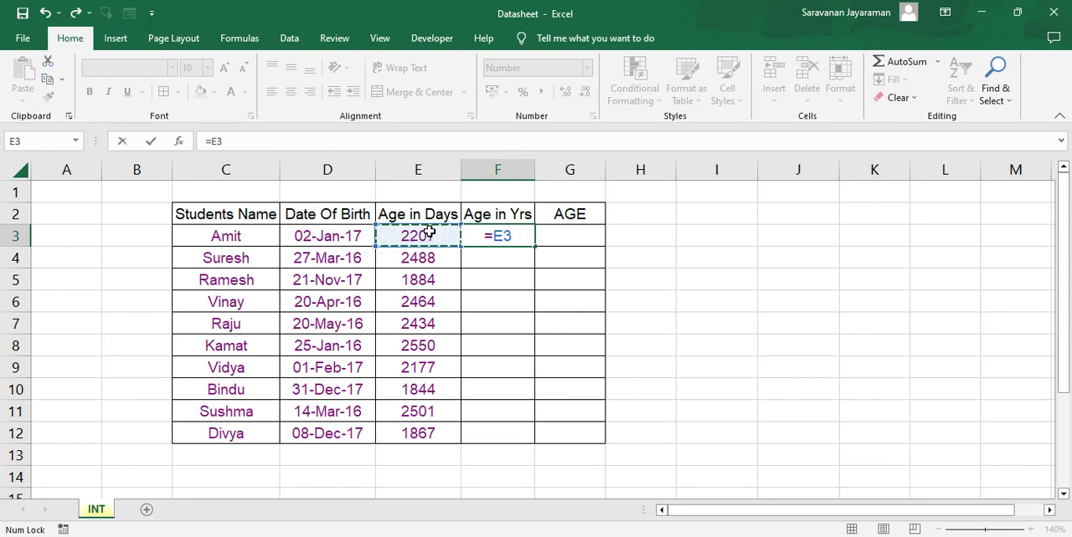
text(/365)
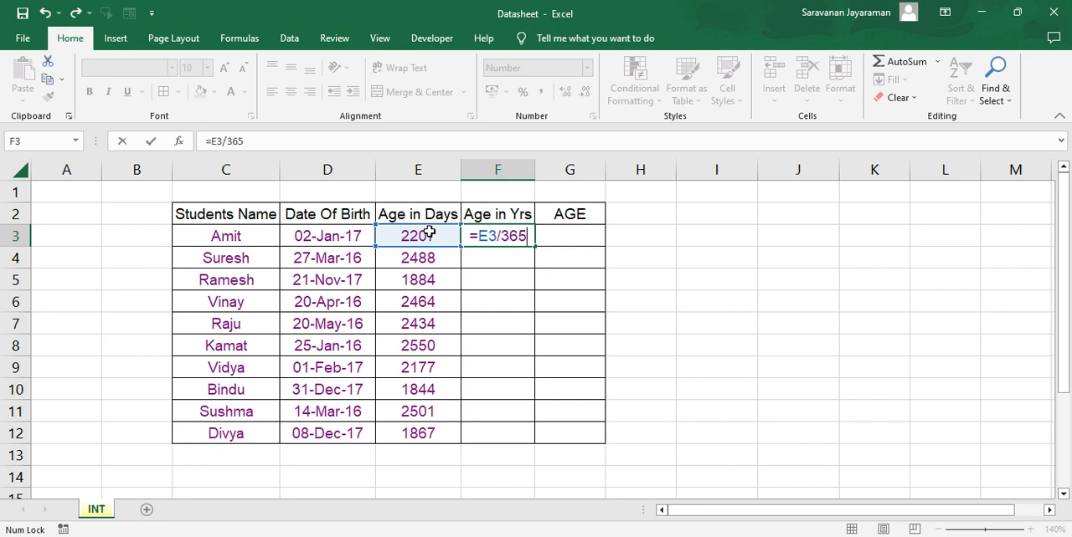
text(.25)
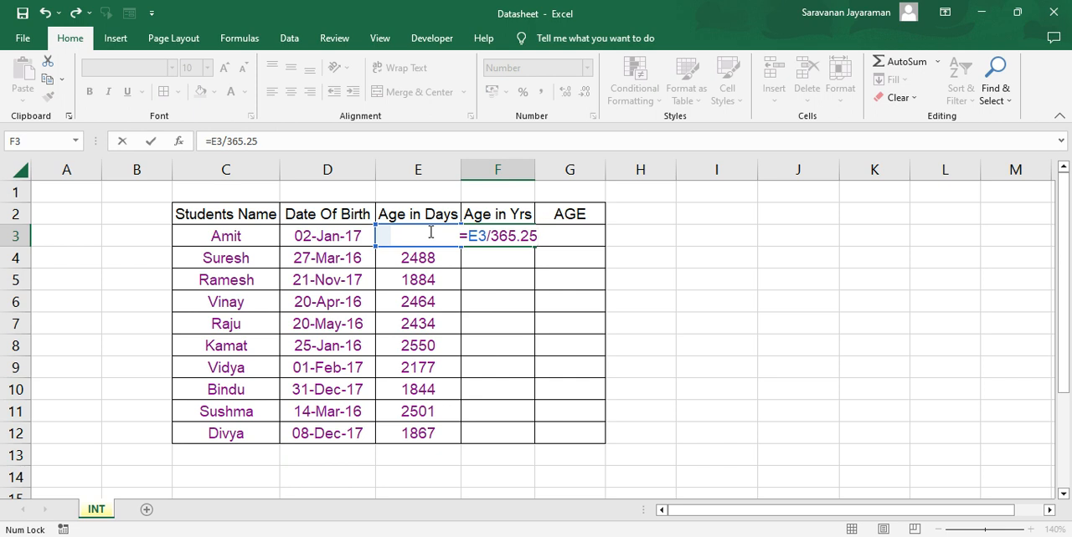
key(Return)
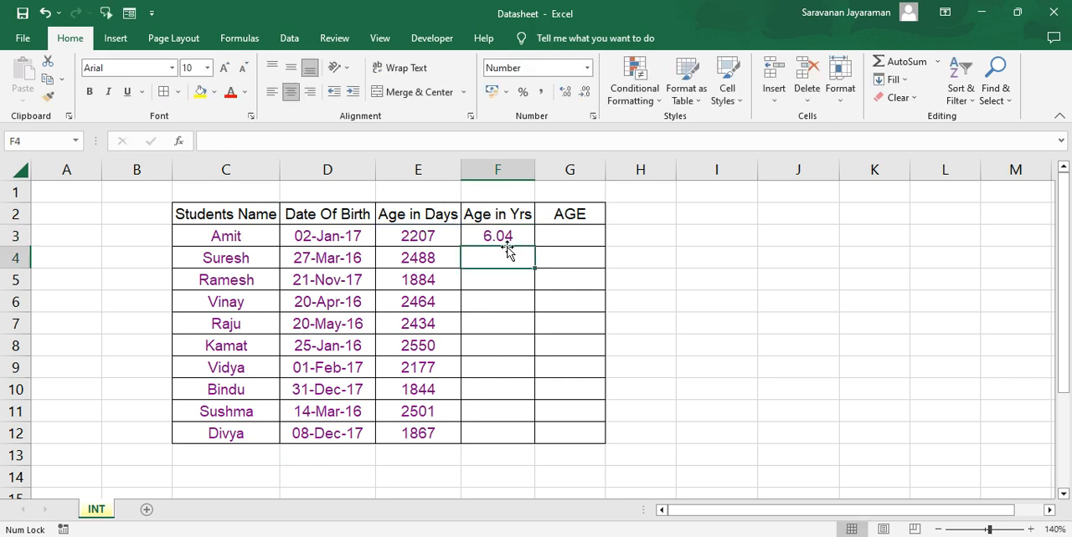
click(507, 235)
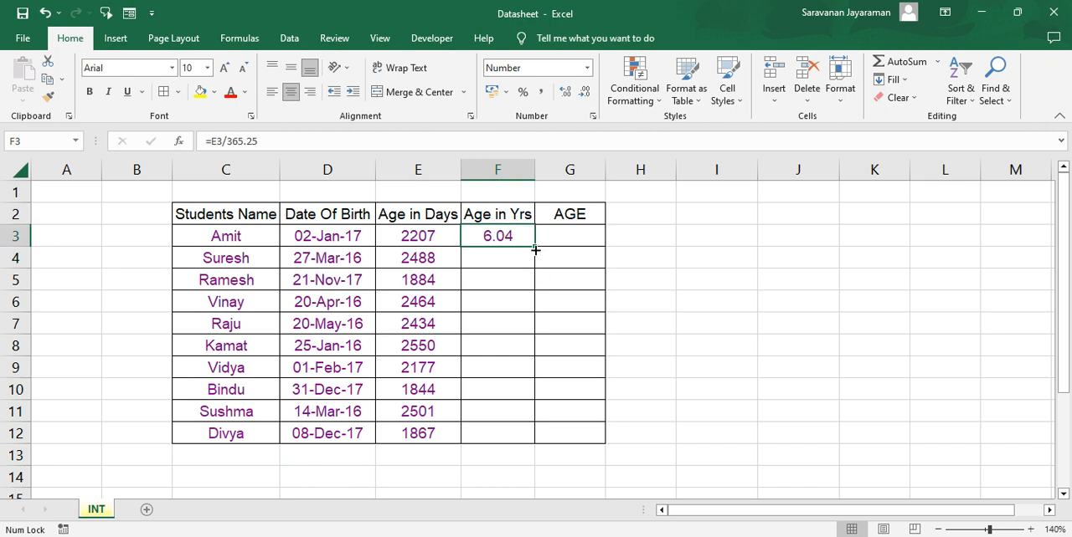
double_click(533, 249)
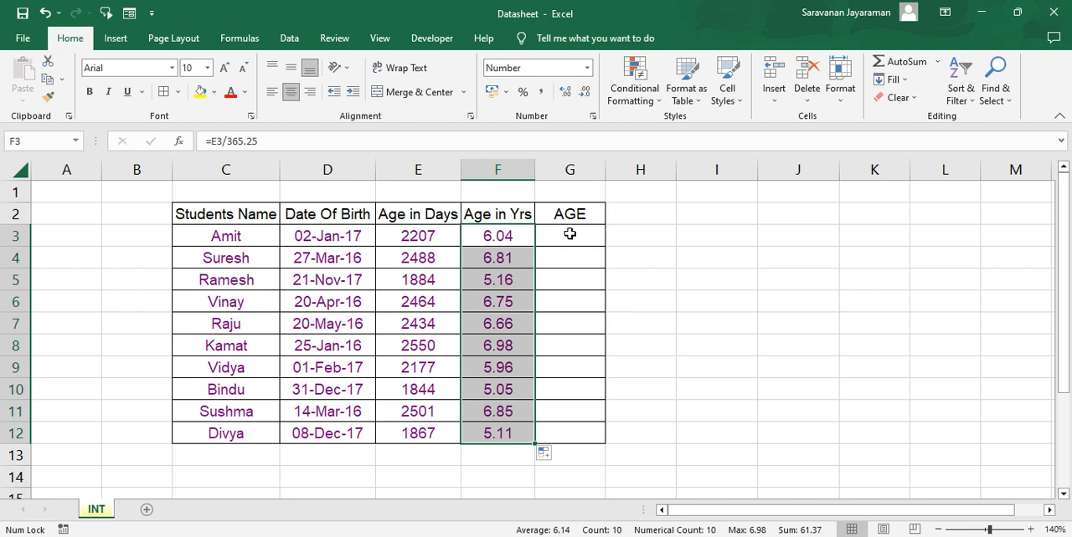
Enter =INT(F3) in G3 to get the whole-year age and fill the formula down through G12.
click(569, 235)
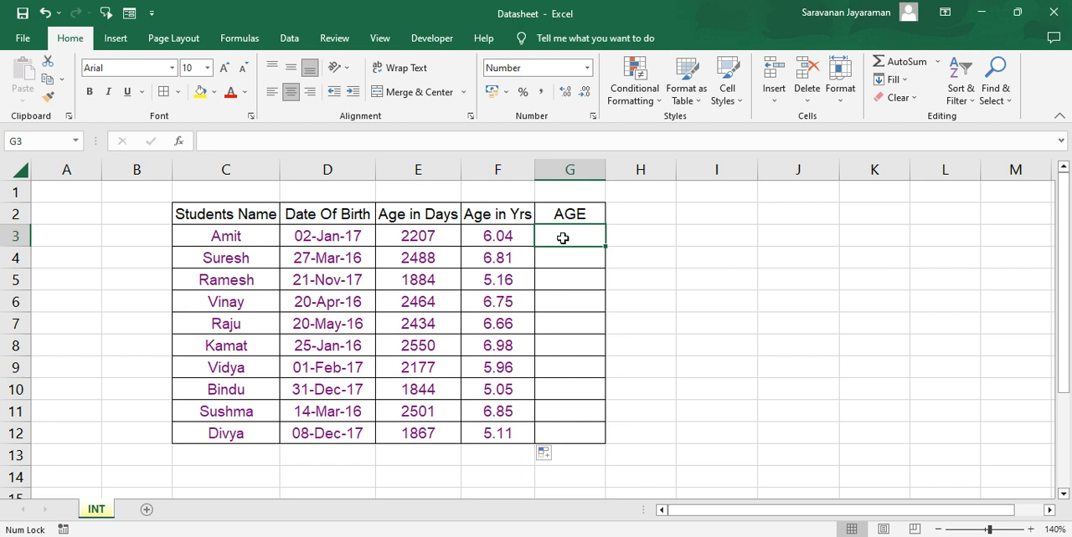
text(=)
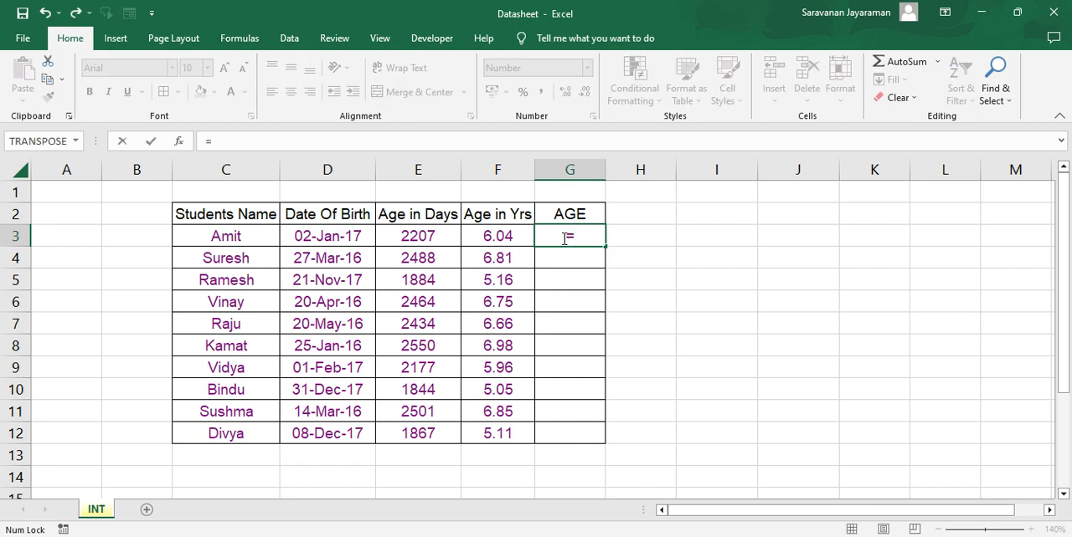
text(int)
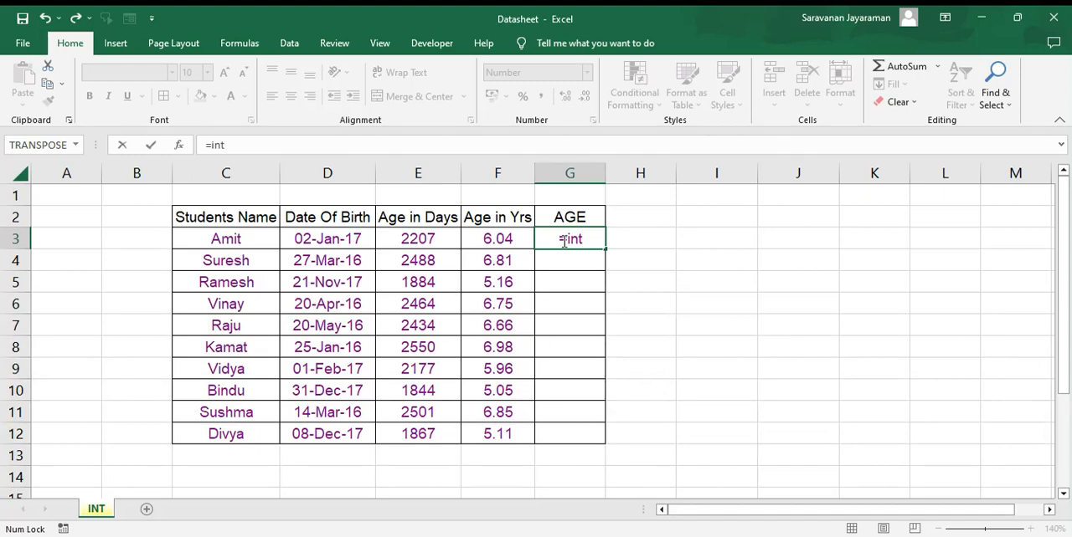
key(Tab)
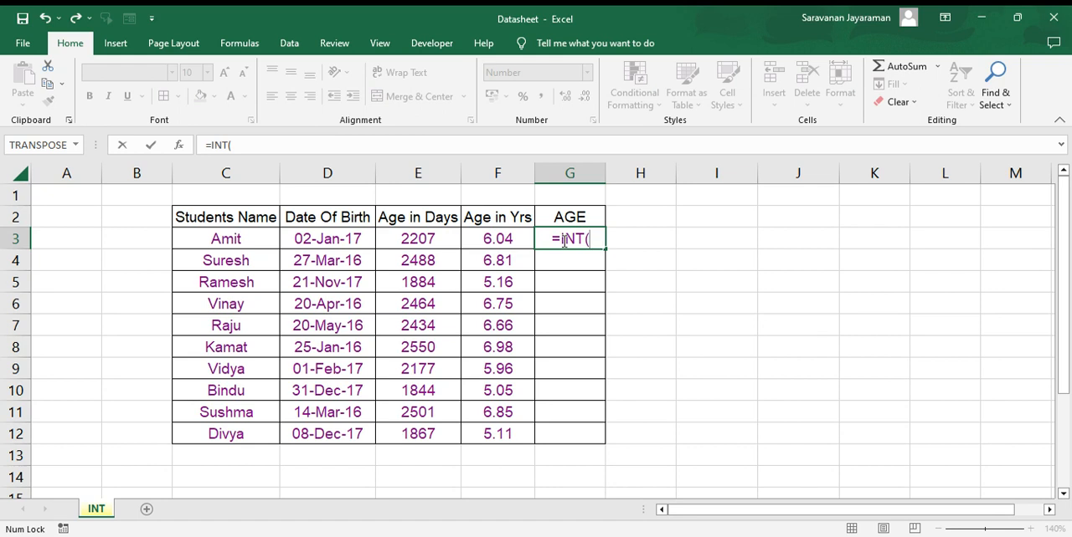
click(485, 237)
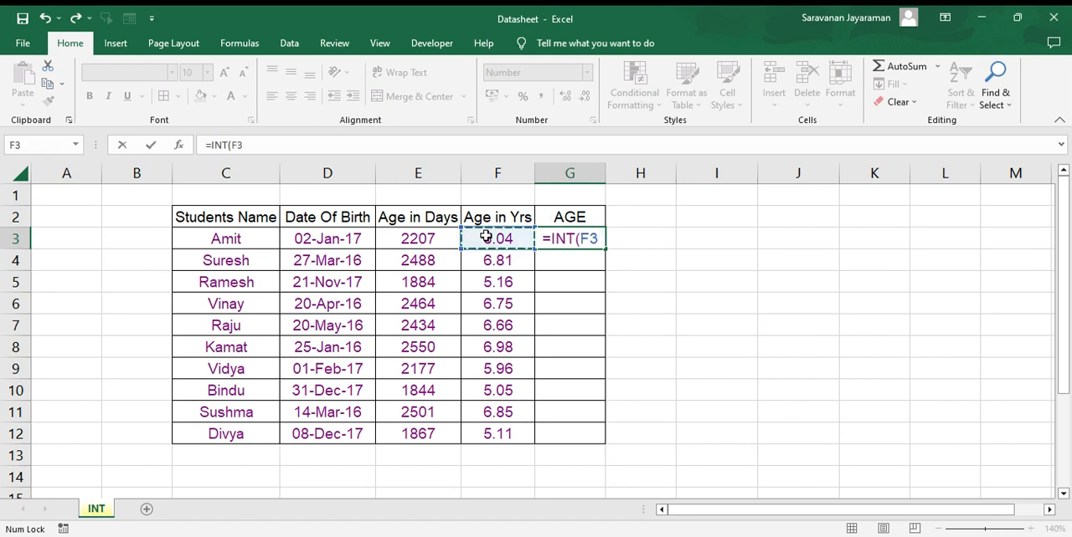
text())
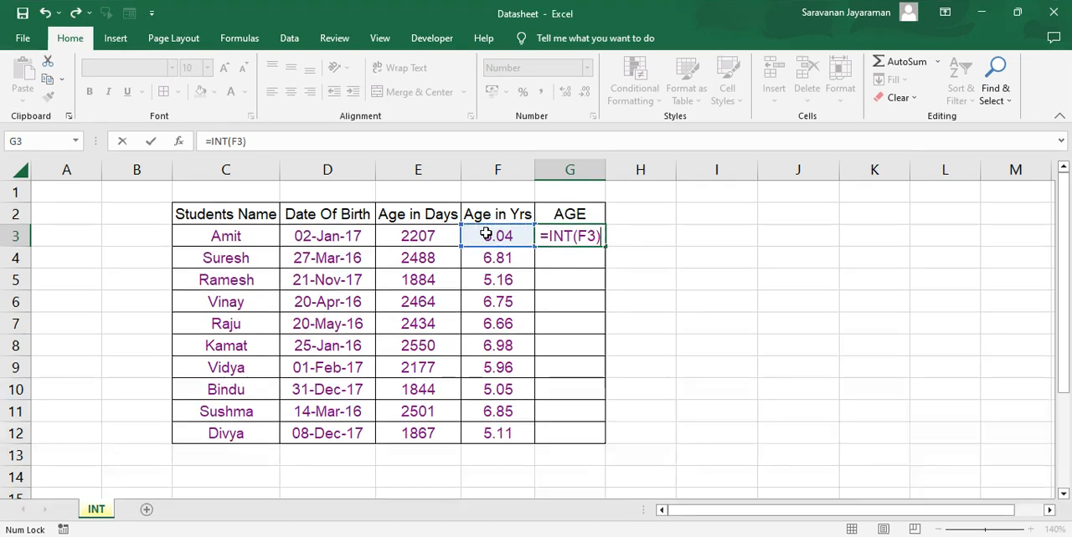
key(Return)
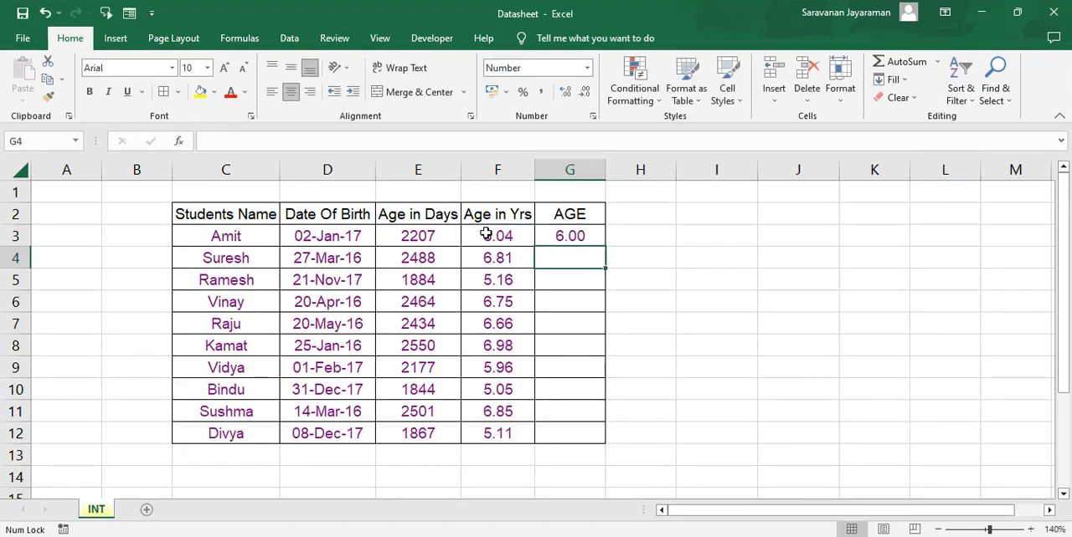
click(556, 236)
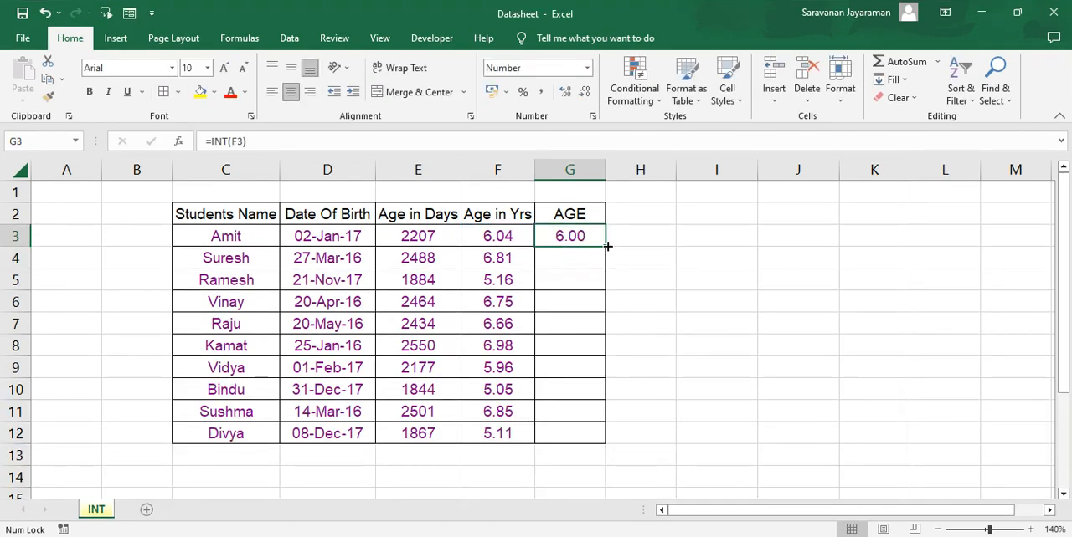
double_click(607, 246)
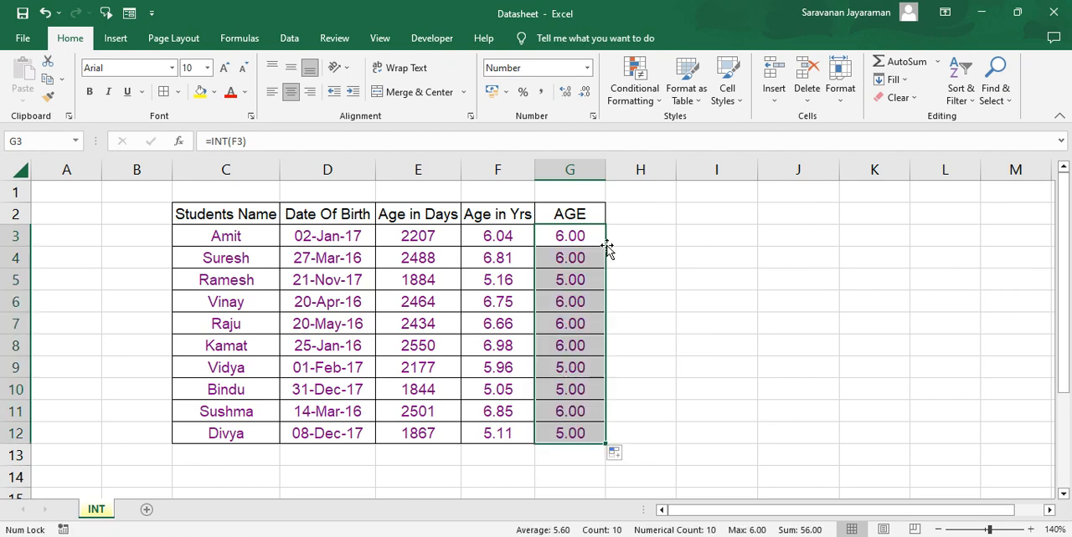
key(Down)
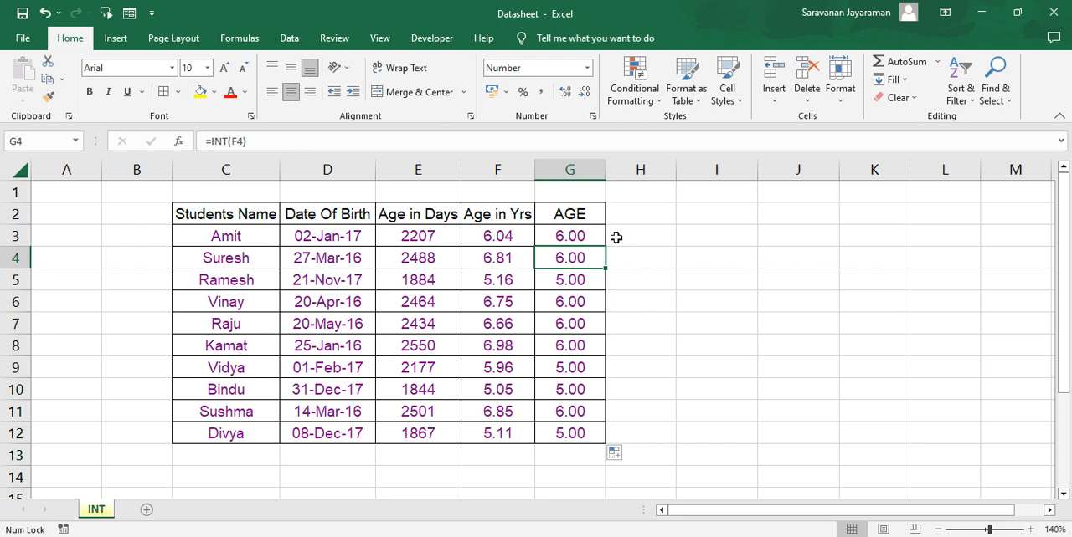
click(576, 228)
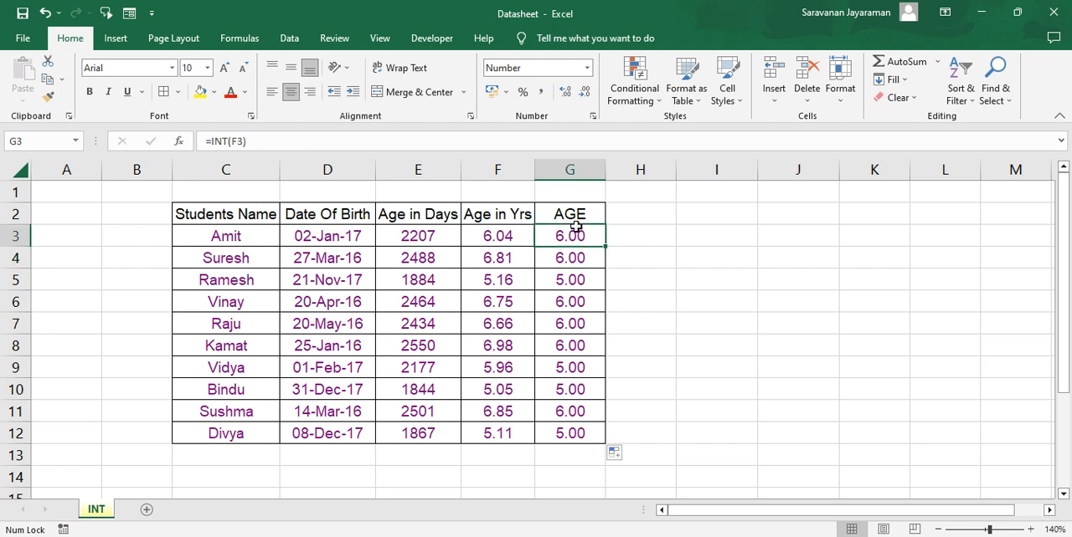
right_click(576, 228)
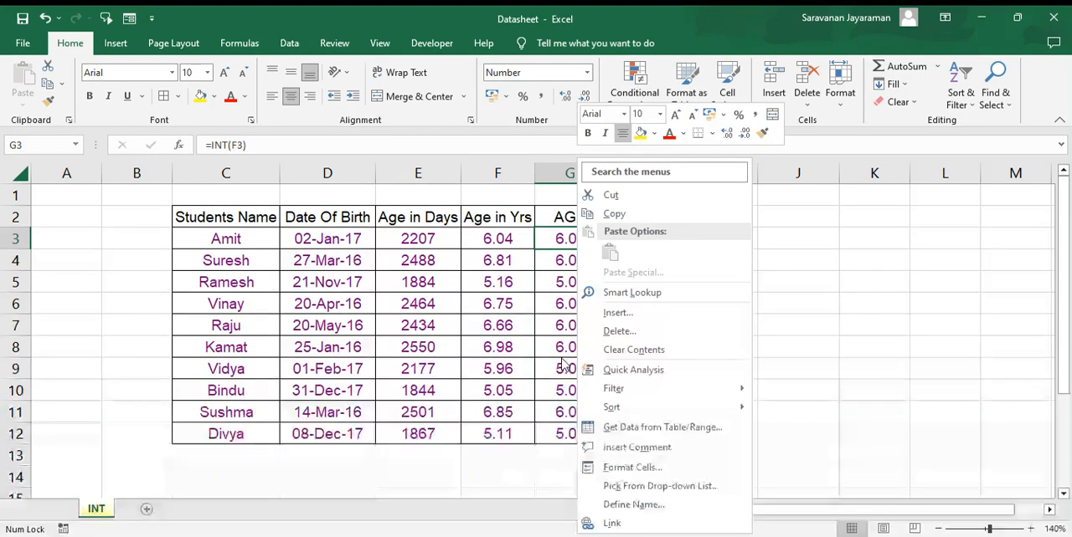
click(555, 245)
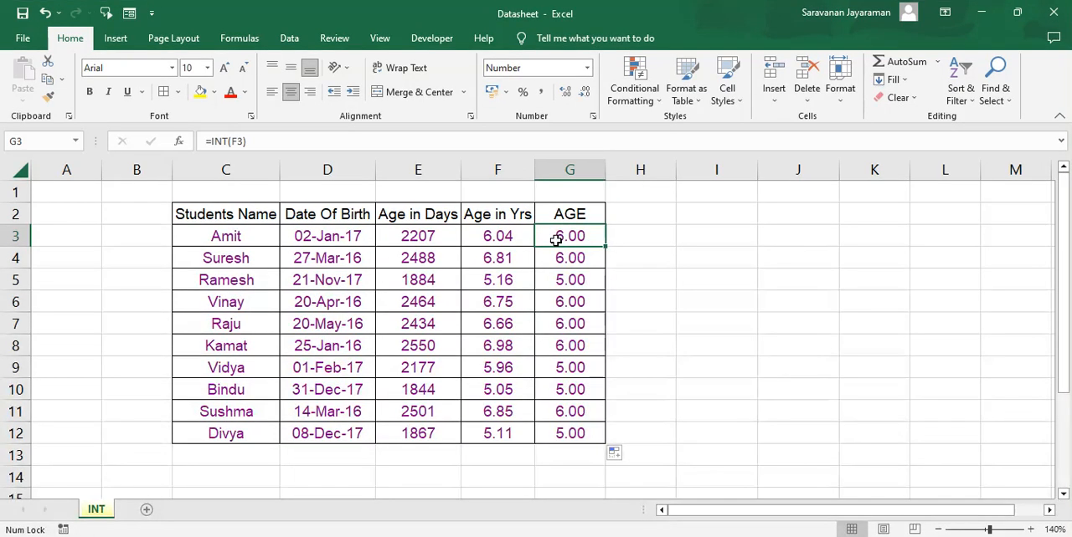